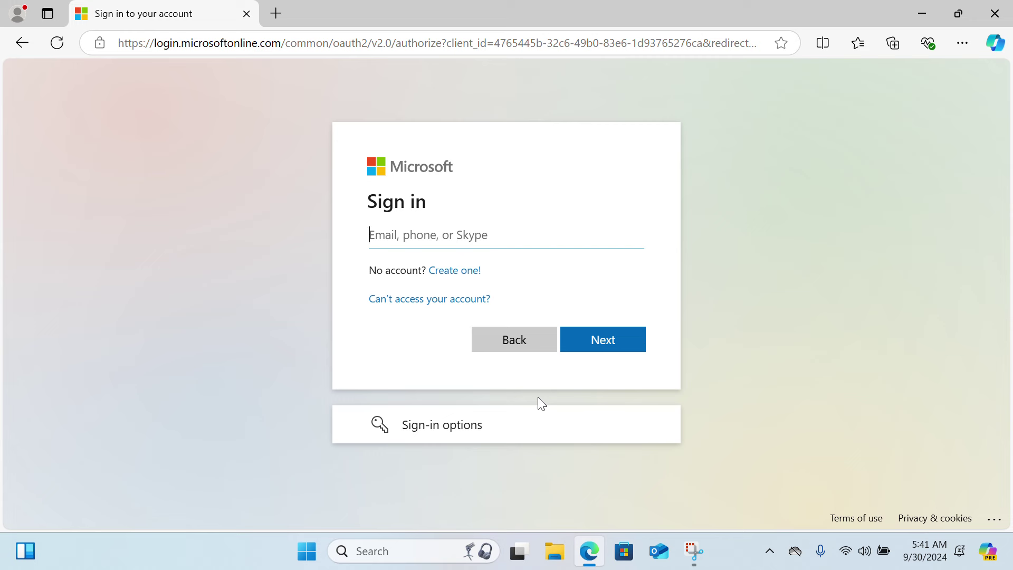
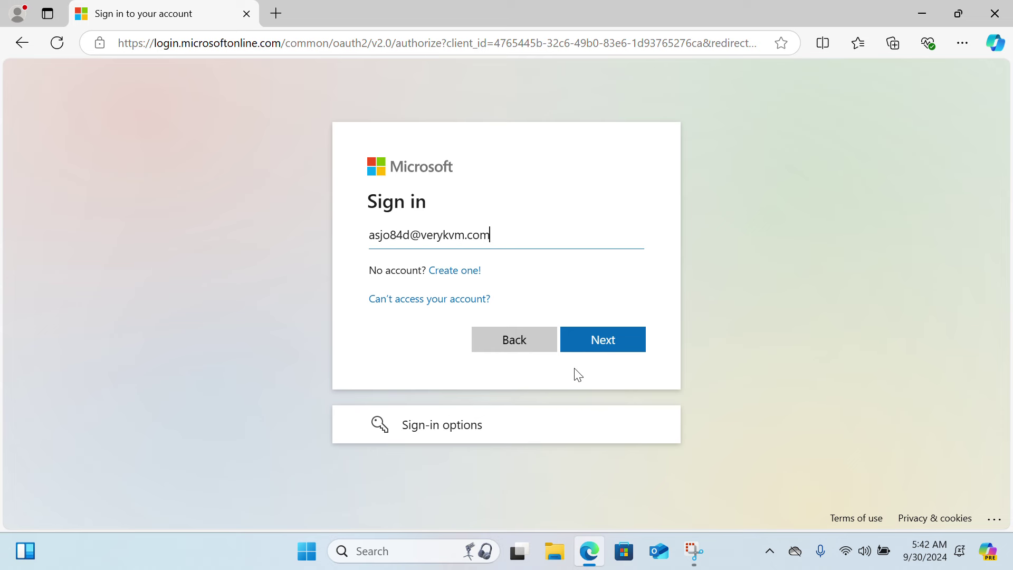
Step: Continue past the e-mail and fill in the account password on the Enter password step
{"action": "left_click", "coordinate": [617, 343]}
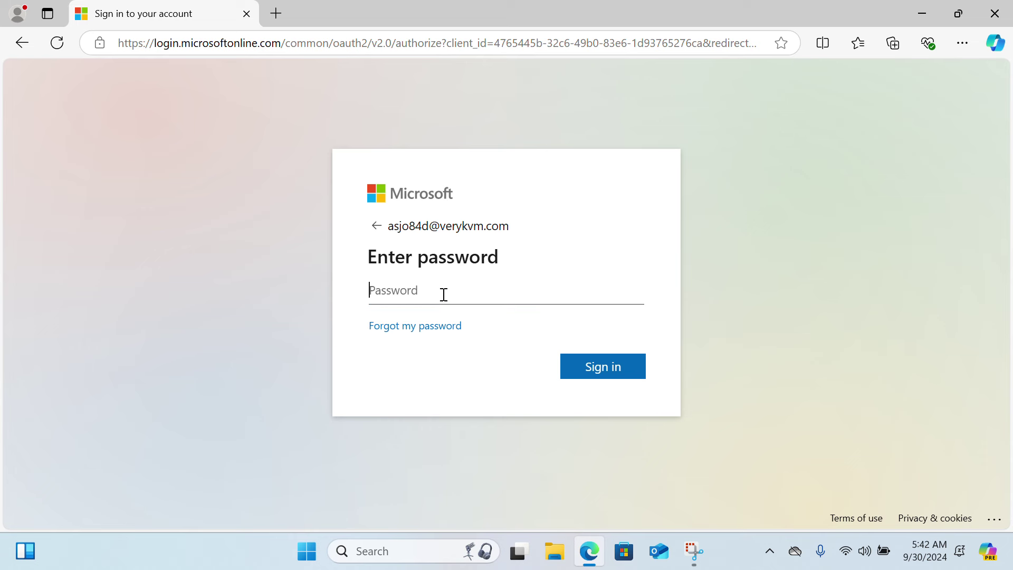
{"action": "type", "text": "•••••••••••"}
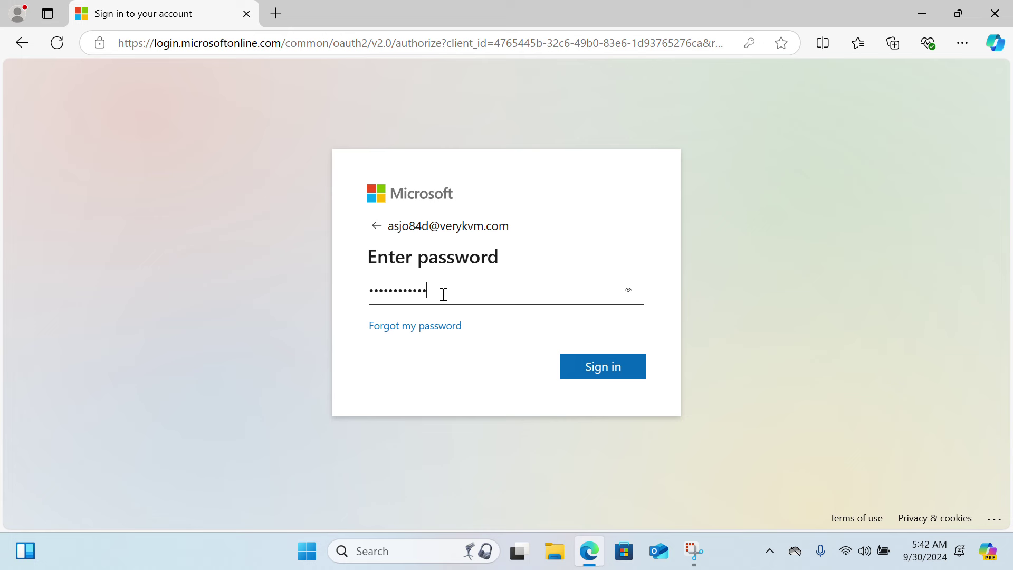
Step: Sign in, decline Edge's password saving with 'Not now', and answer Yes to 'Stay signed in?'
{"action": "left_click", "coordinate": [604, 372]}
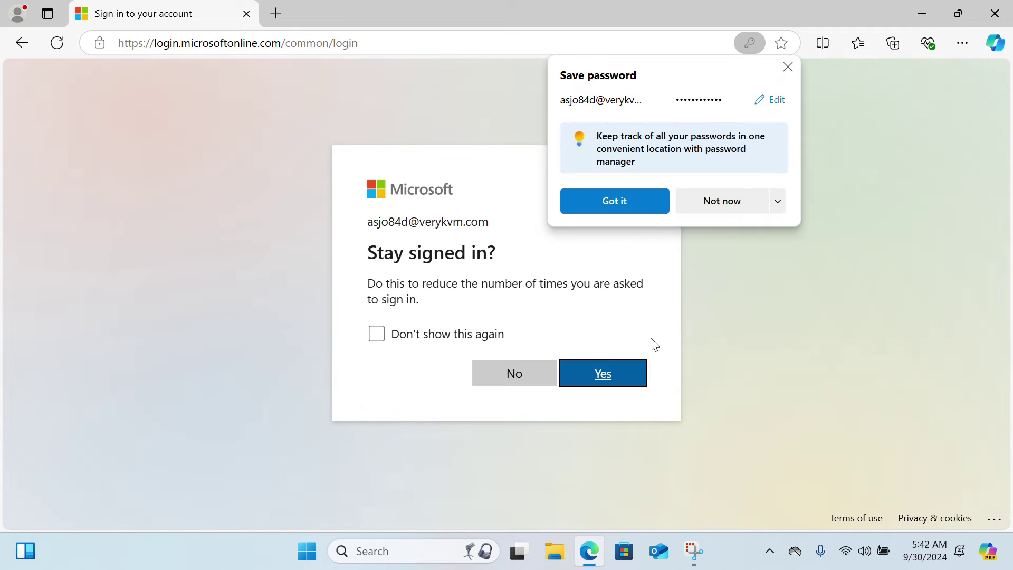
{"action": "left_click", "coordinate": [720, 201]}
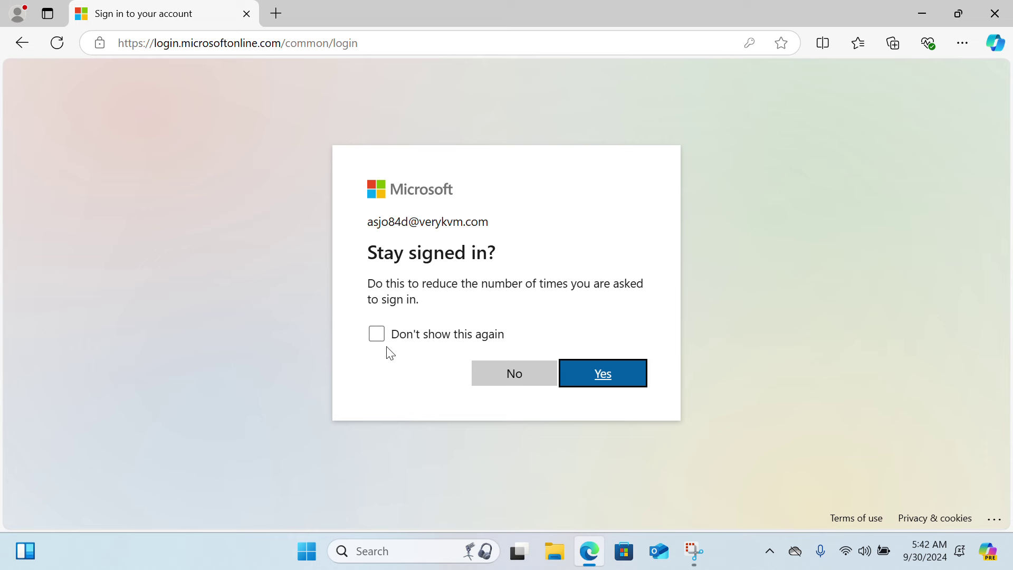
{"action": "left_click", "coordinate": [597, 384]}
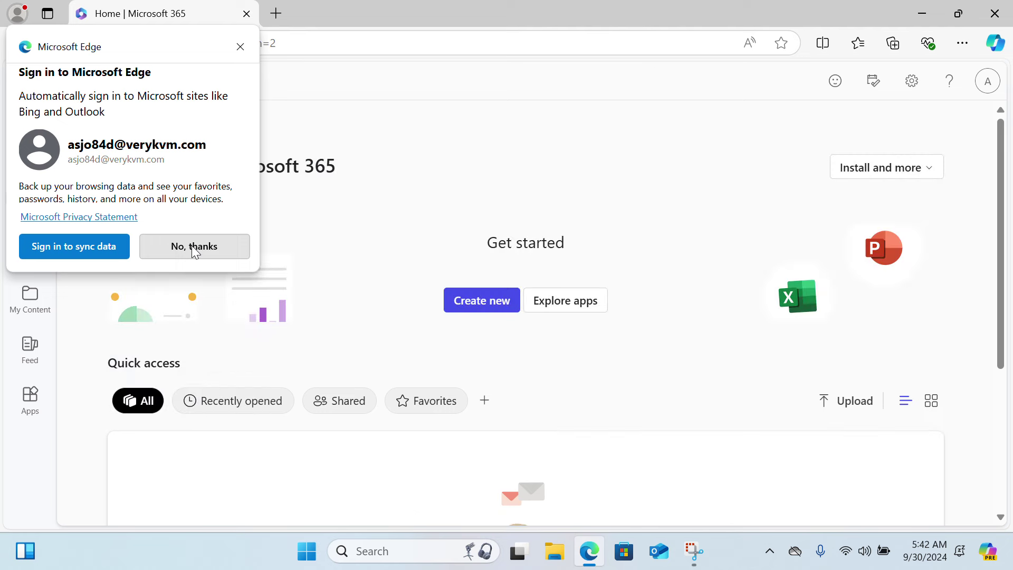
Step: Decline Edge's browser sign-in and choose 'Install Microsoft 365 apps' under 'Install and more'
{"action": "left_click", "coordinate": [192, 246]}
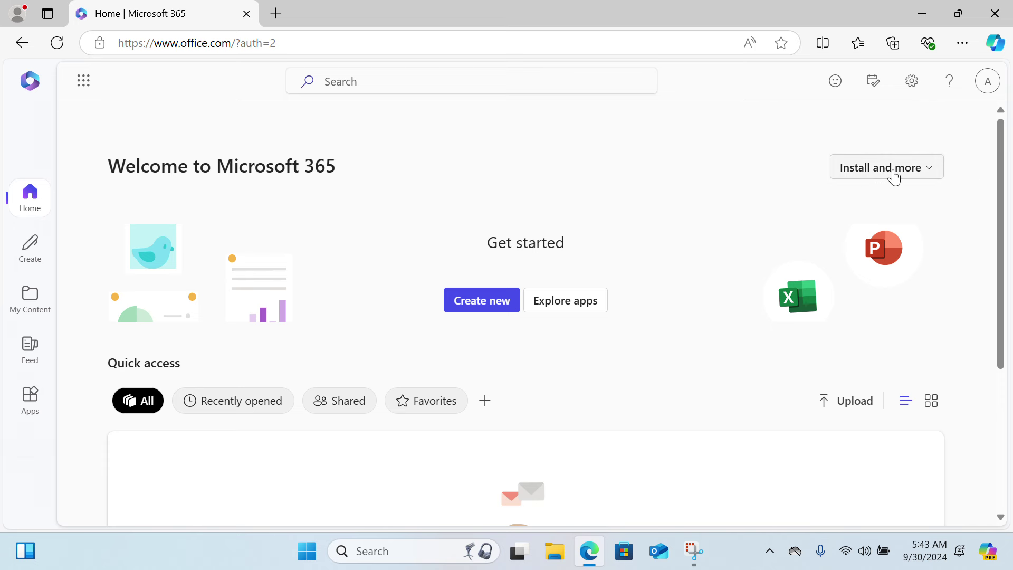
{"action": "left_click", "coordinate": [929, 172]}
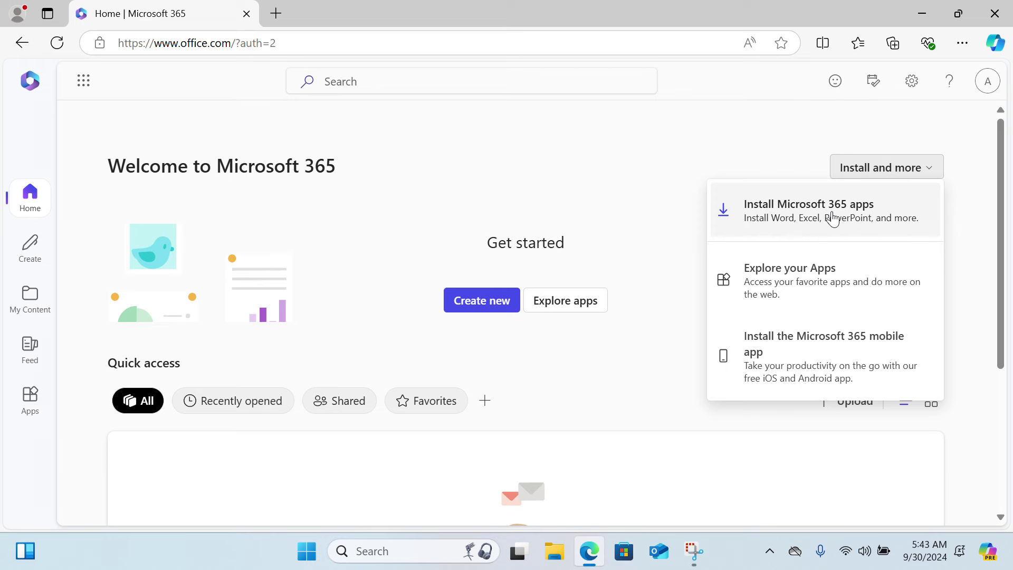
{"action": "left_click", "coordinate": [859, 209]}
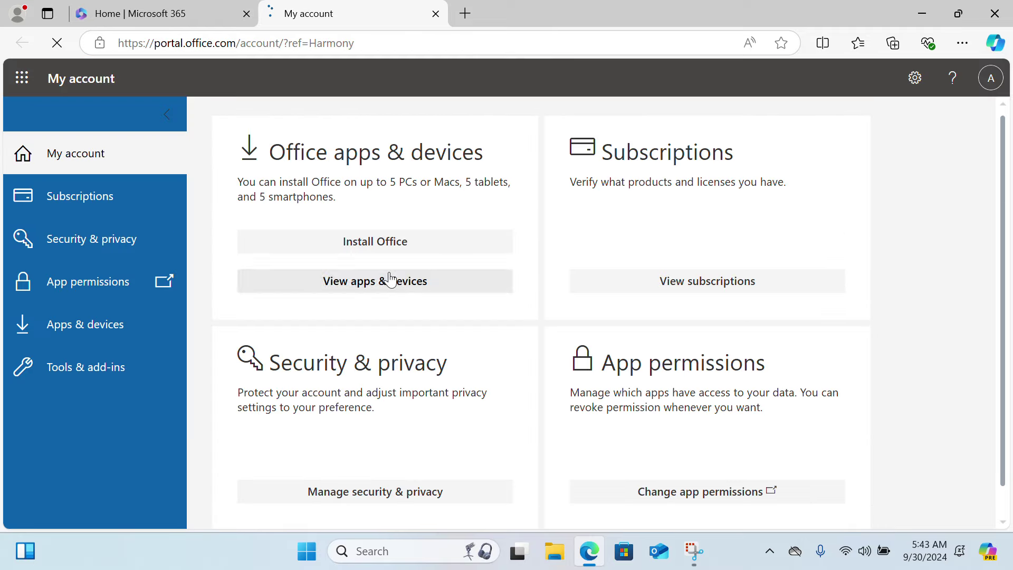
Step: Download OfficeSetup.exe, run it, and bring the Office setup window back into view
{"action": "left_click", "coordinate": [376, 247]}
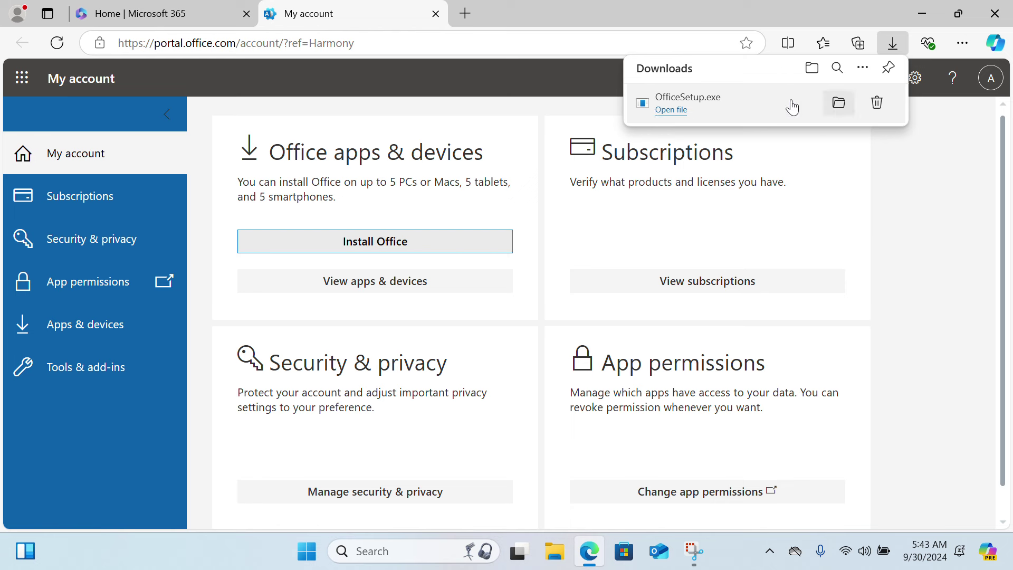
{"action": "left_click", "coordinate": [671, 110]}
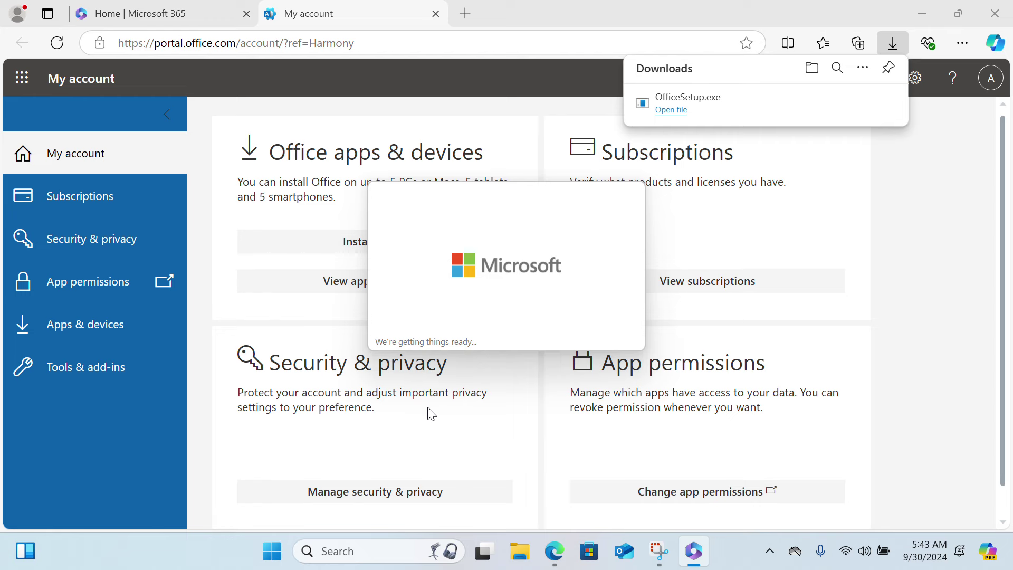
{"action": "key", "text": "super"}
{"action": "left_click", "coordinate": [934, 288]}
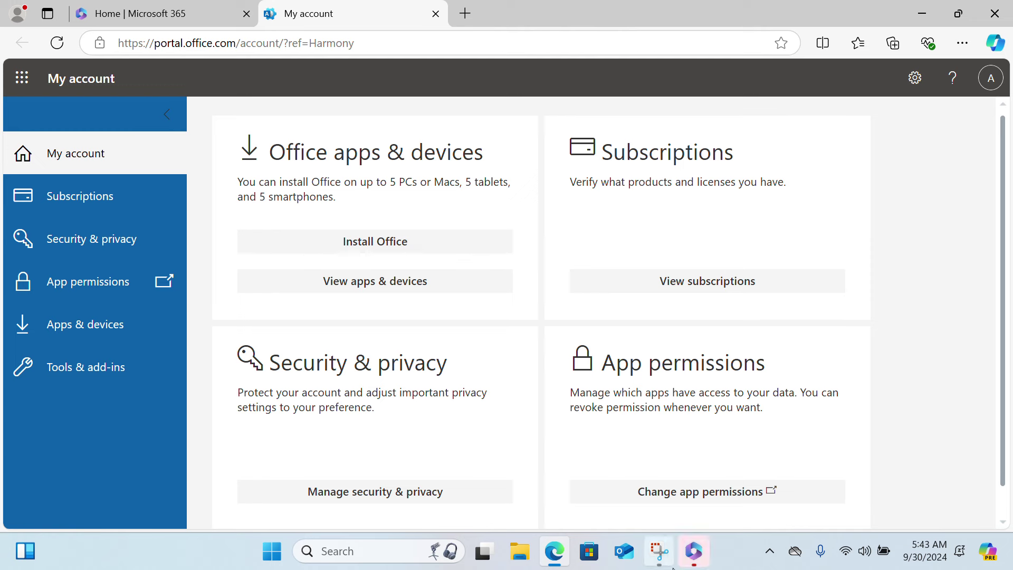
{"action": "left_click", "coordinate": [695, 553]}
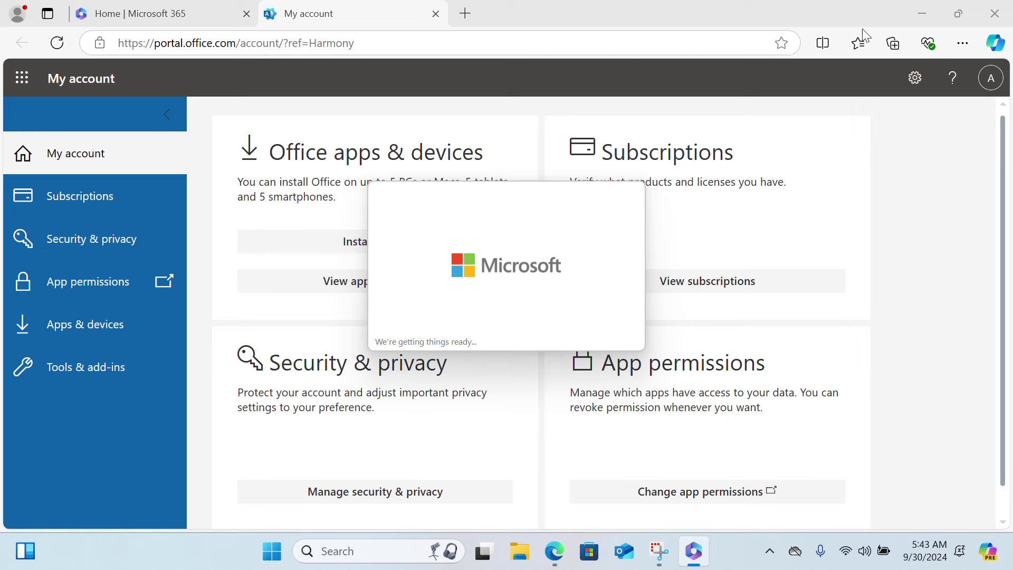
Step: Close the browser, let the Office installation finish, and close the 'You're all set!' message
{"action": "left_click", "coordinate": [996, 19]}
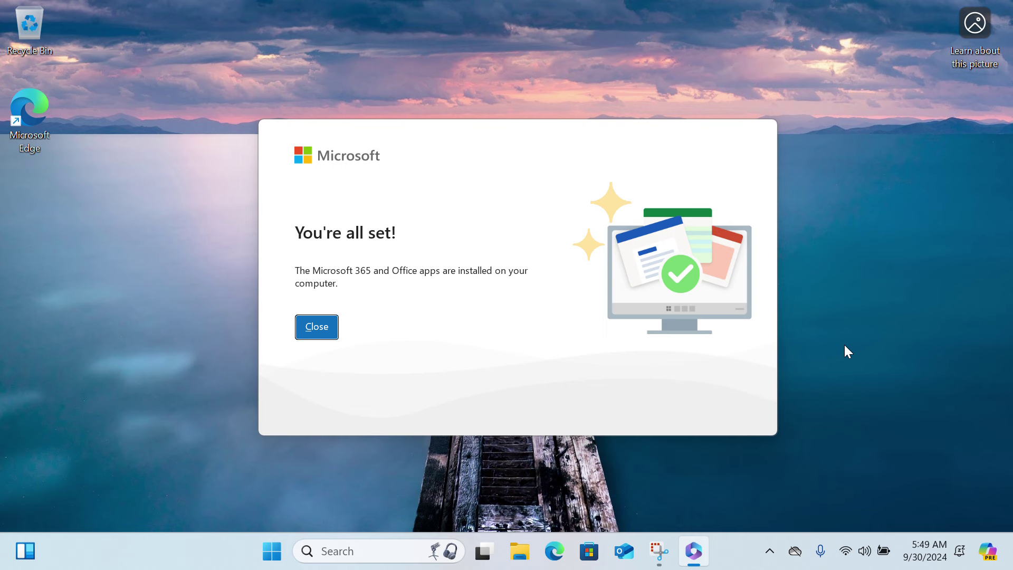
{"action": "left_click", "coordinate": [318, 328]}
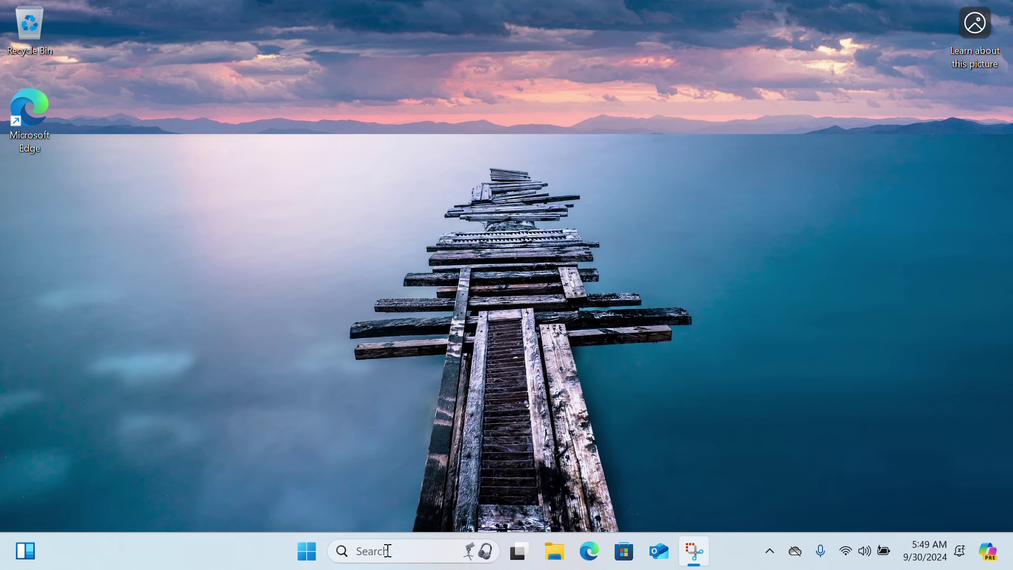
Step: Open Microsoft Word from the Start menu's pinned apps
{"action": "left_click", "coordinate": [385, 551]}
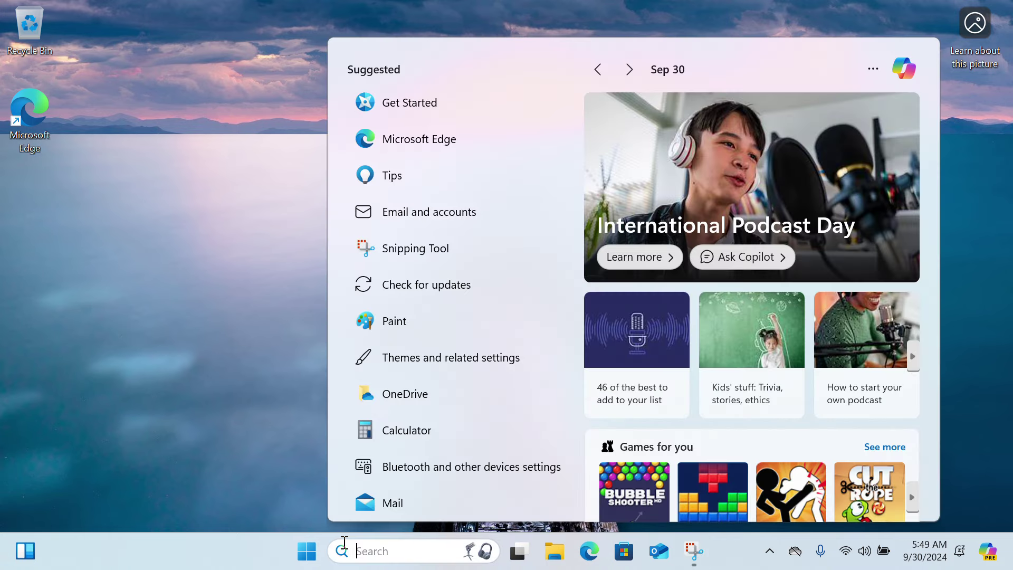
{"action": "left_click", "coordinate": [306, 551]}
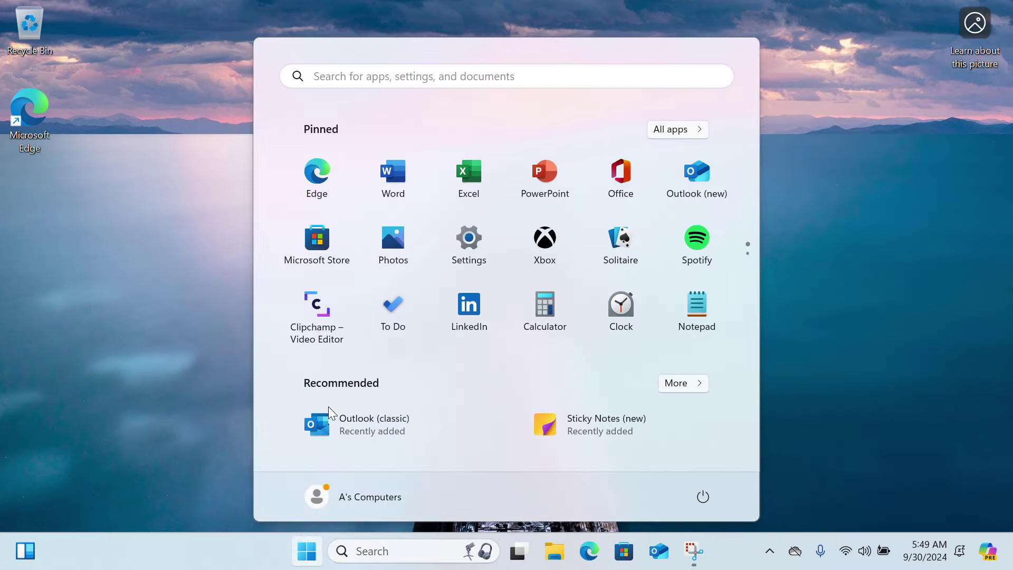
{"action": "left_click", "coordinate": [394, 177]}
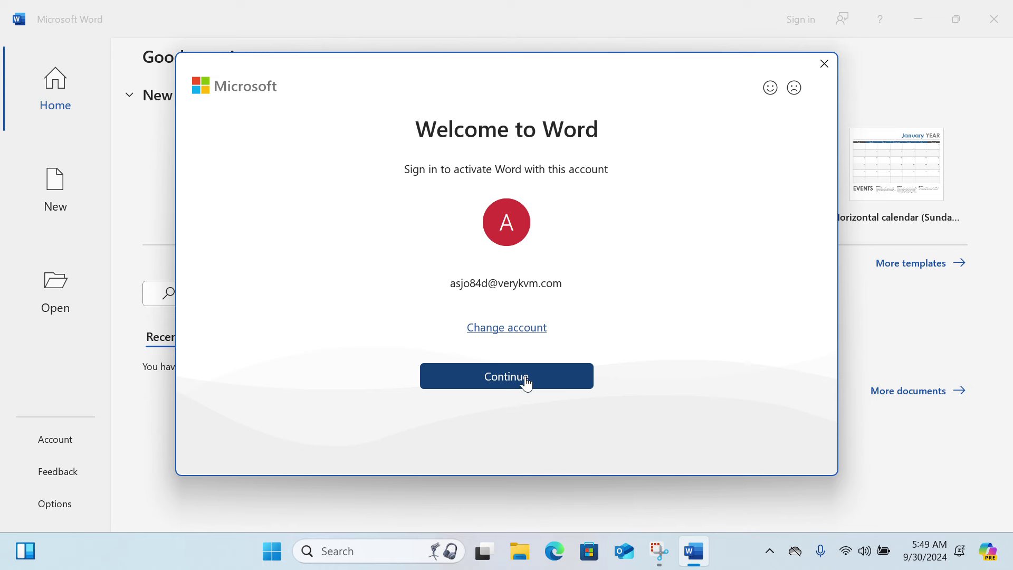
Step: Continue from the Welcome to Word dialog to start the Activate Office sign-in
{"action": "left_click", "coordinate": [526, 378]}
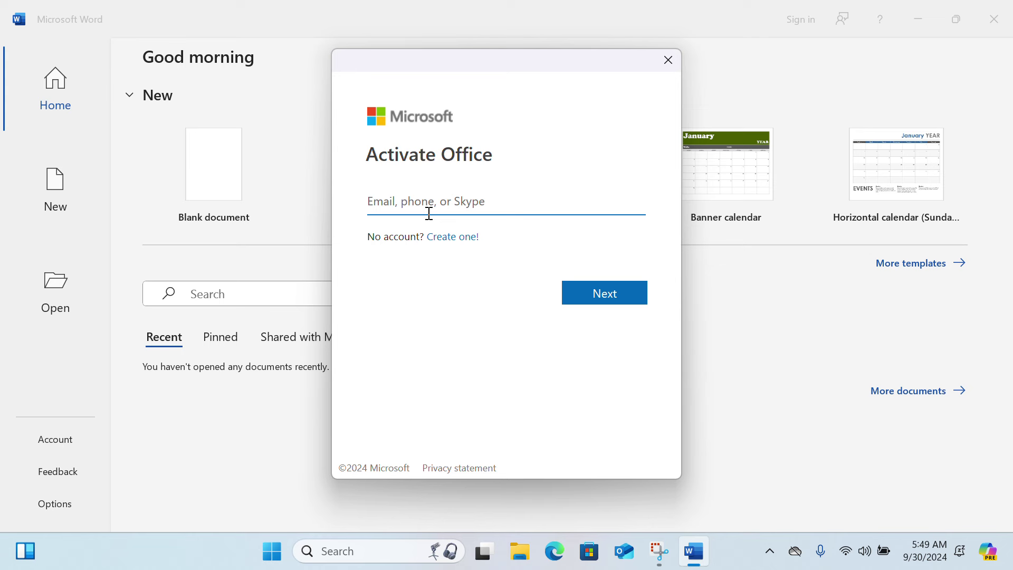
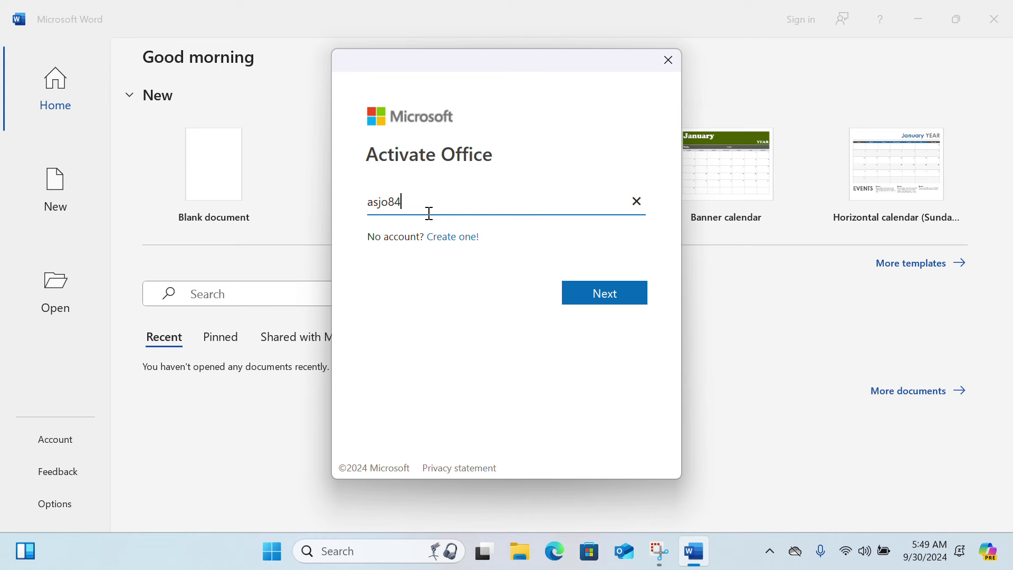
Step: Enter the account e-mail in the Activate Office dialog and submit it with Next
{"action": "left_click", "coordinate": [612, 295]}
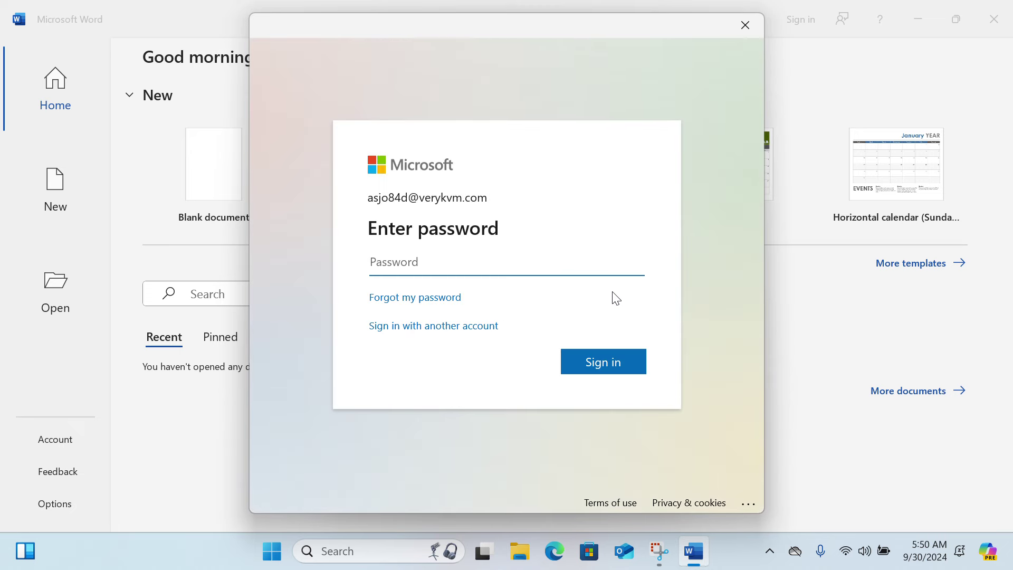
Step: Sign in with the account password, unchecking 'Allow my organization to manage my device', for this app only
{"action": "type", "text": "••••••••••••"}
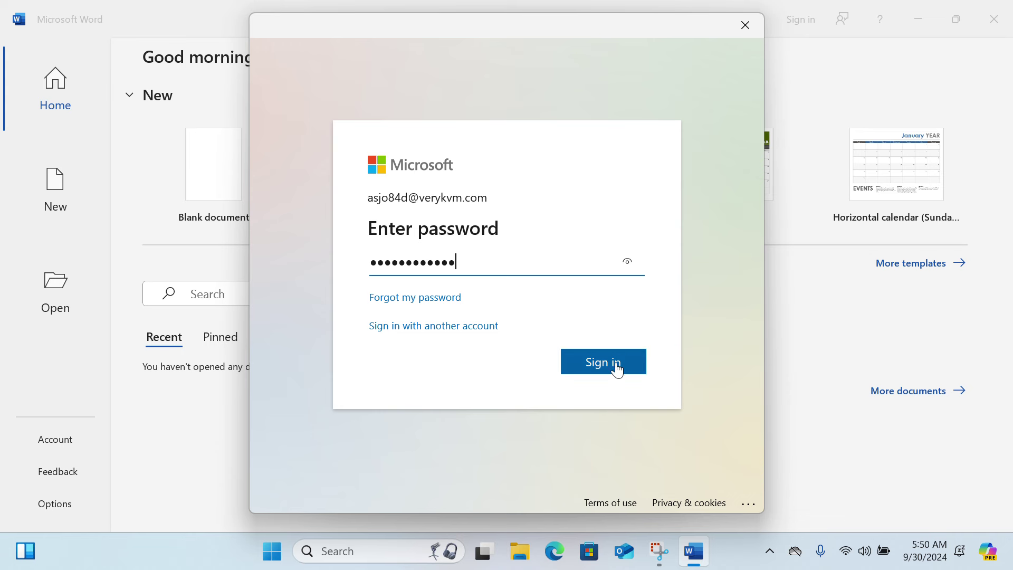
{"action": "left_click", "coordinate": [616, 365]}
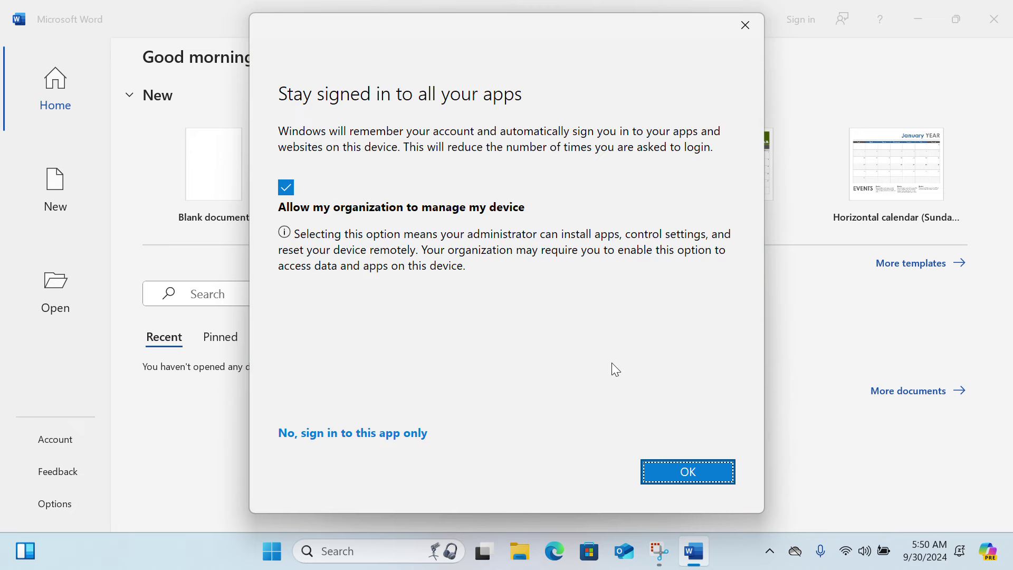
{"action": "left_click", "coordinate": [288, 187]}
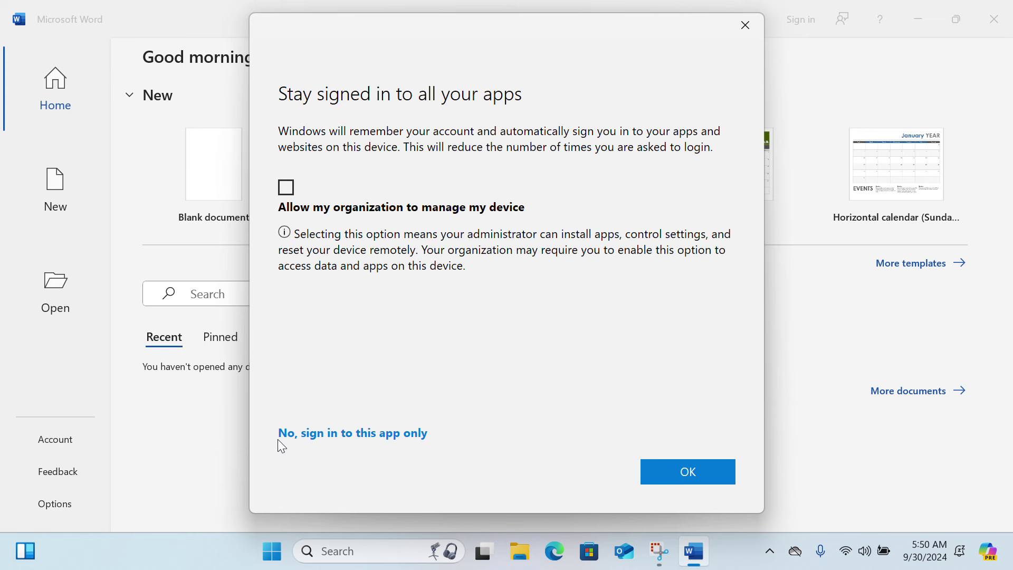
{"action": "left_click", "coordinate": [361, 434]}
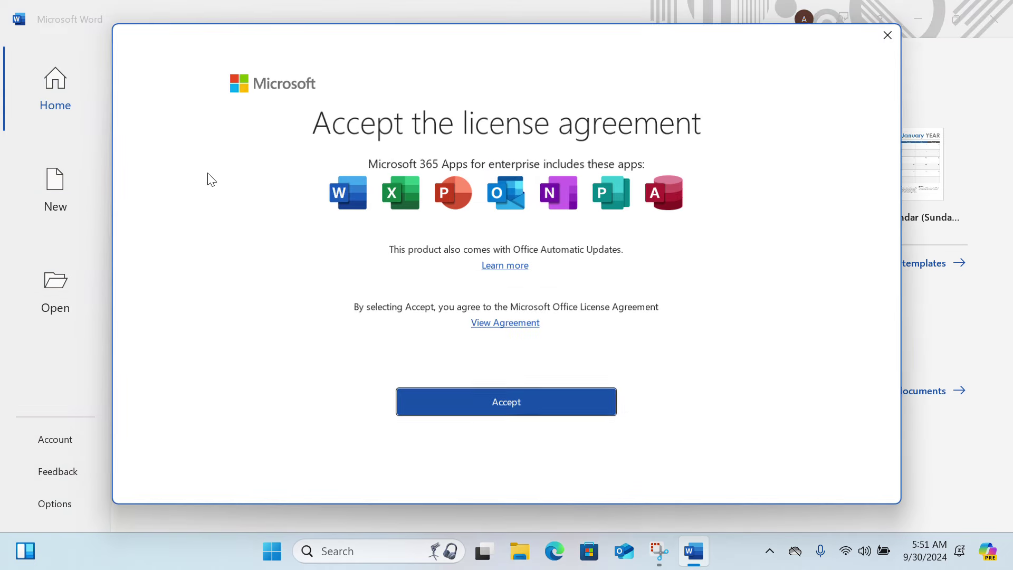
Step: Accept the Microsoft 365 license agreement and start a blank Document1
{"action": "left_click", "coordinate": [496, 410]}
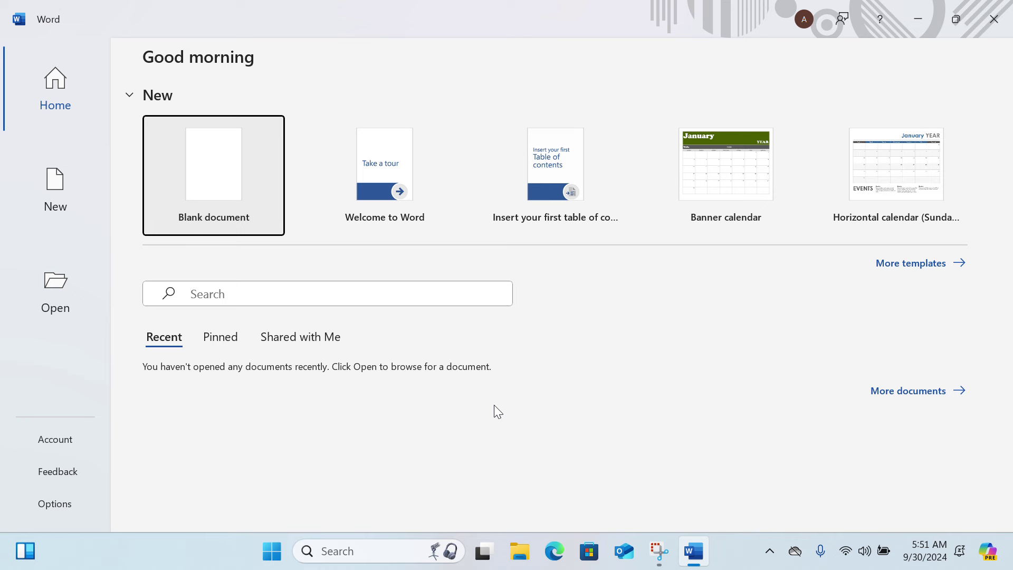
{"action": "left_click", "coordinate": [201, 172]}
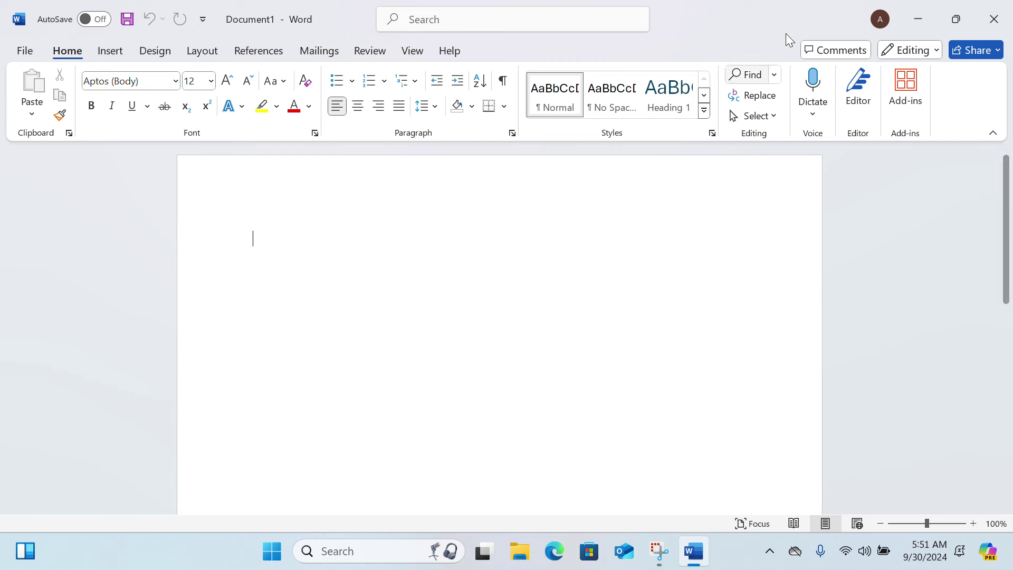
Step: Close Word, search Start for 'word', and open the Word shortcut's file location
{"action": "left_click", "coordinate": [995, 20]}
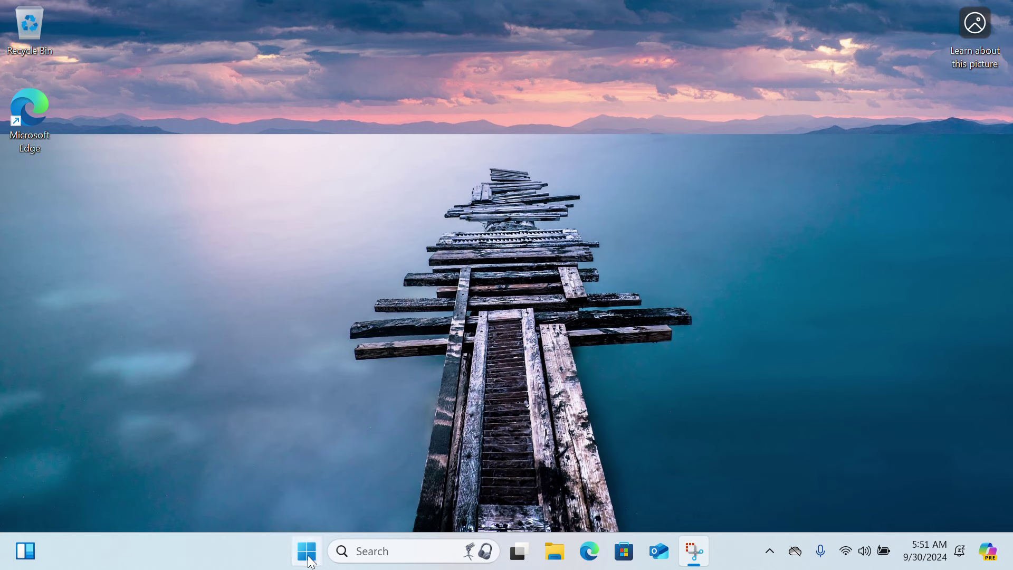
{"action": "left_click", "coordinate": [342, 552]}
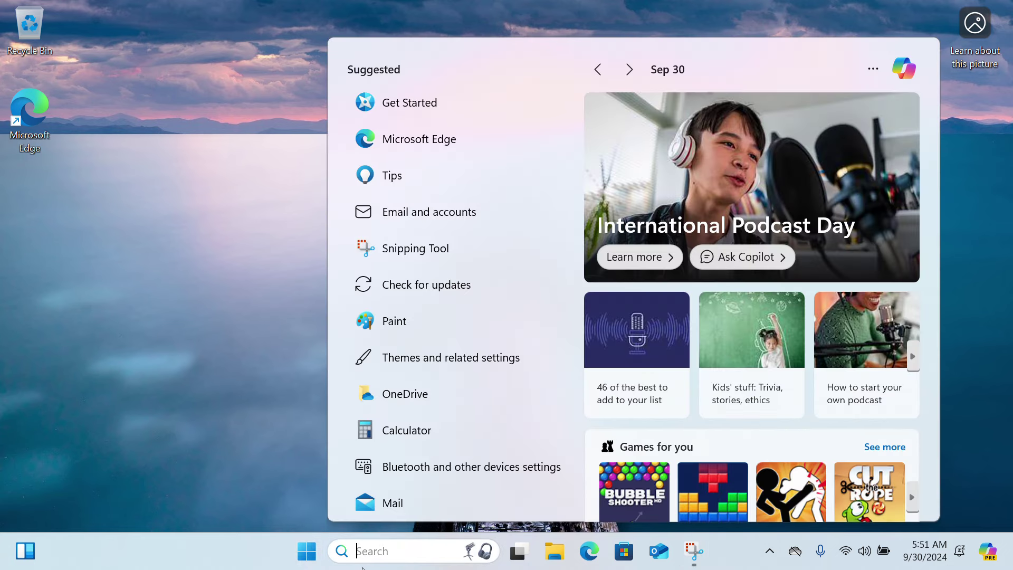
{"action": "type", "text": "word"}
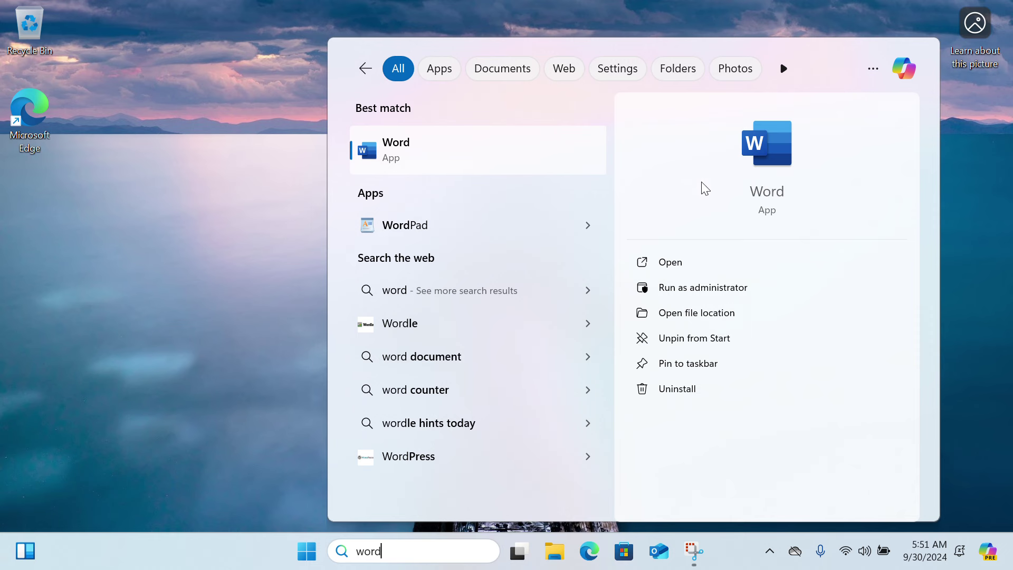
{"action": "left_click", "coordinate": [696, 312]}
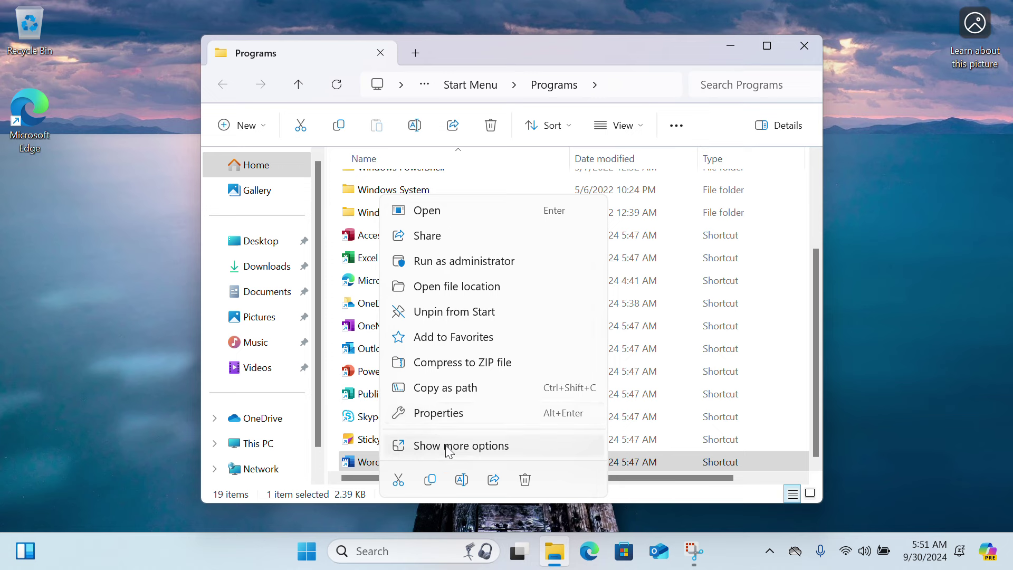
Step: Send the Word shortcut to the desktop using Send to > Desktop (create shortcut)
{"action": "left_click", "coordinate": [433, 449]}
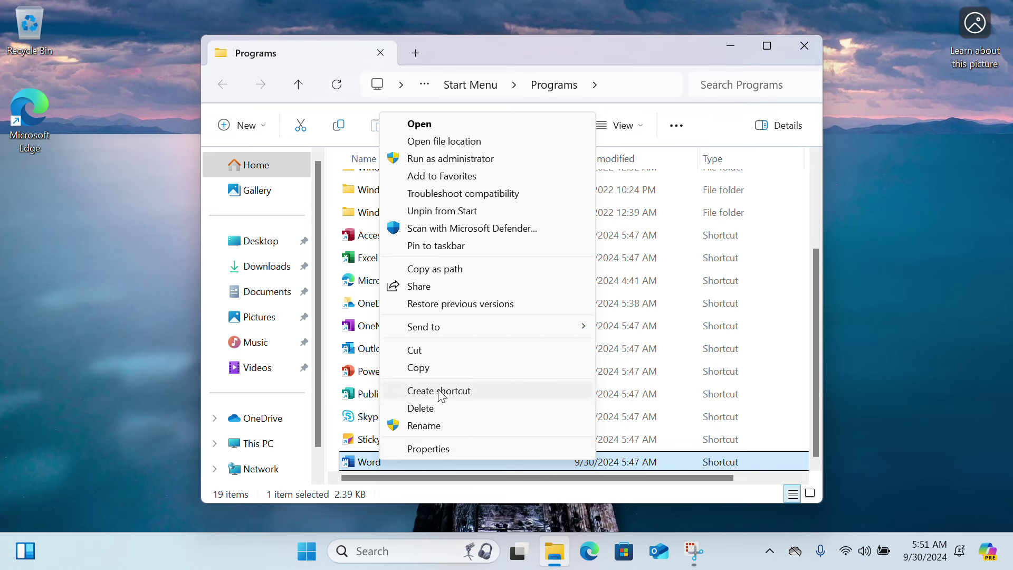
{"action": "mouse_move", "coordinate": [436, 330]}
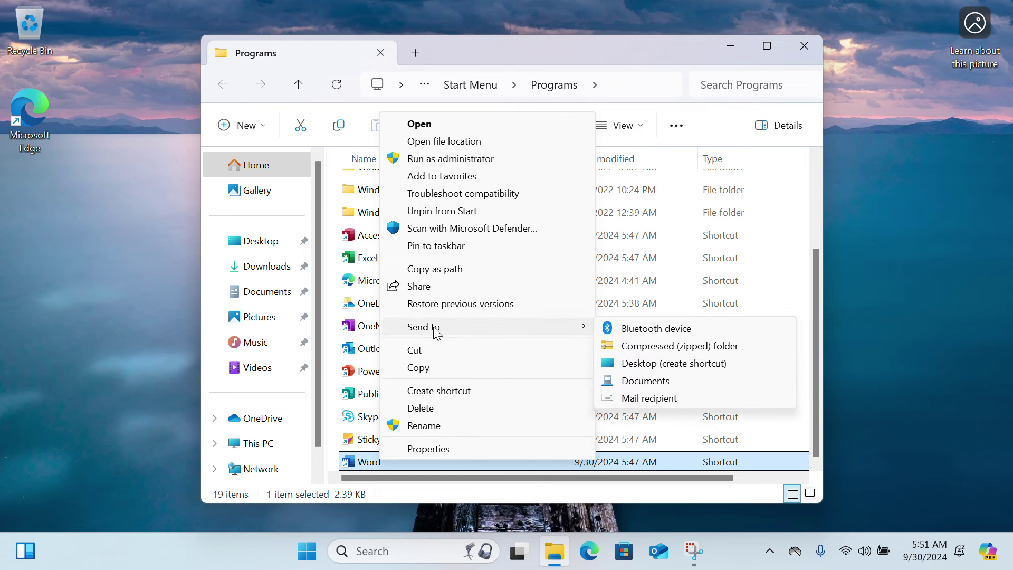
{"action": "left_click", "coordinate": [648, 364]}
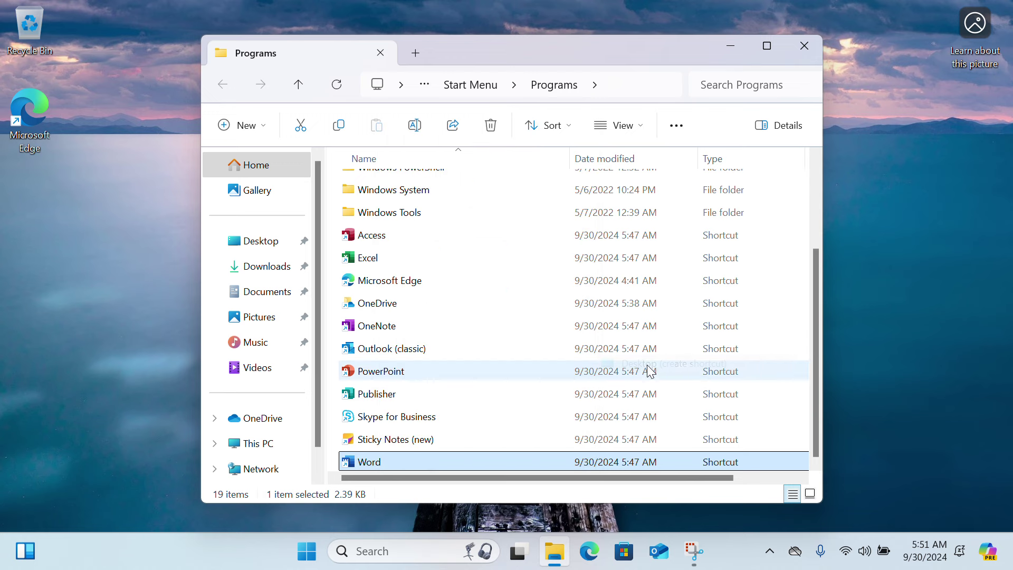
{"action": "left_click", "coordinate": [132, 264]}
Step: Close the Programs folder, start a blank document in Word, and keep the default theme
{"action": "left_click", "coordinate": [803, 48]}
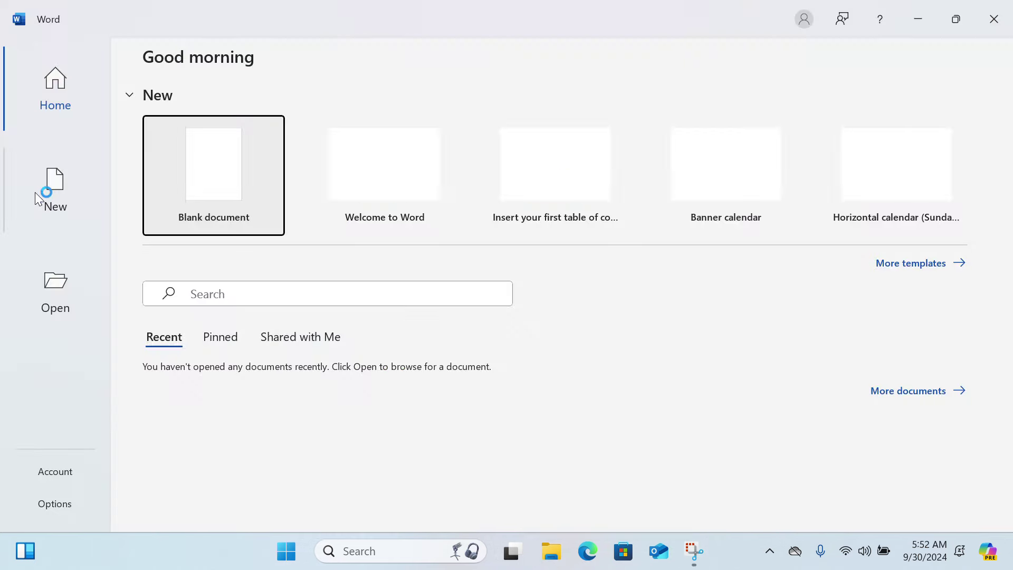
{"action": "left_click", "coordinate": [223, 180]}
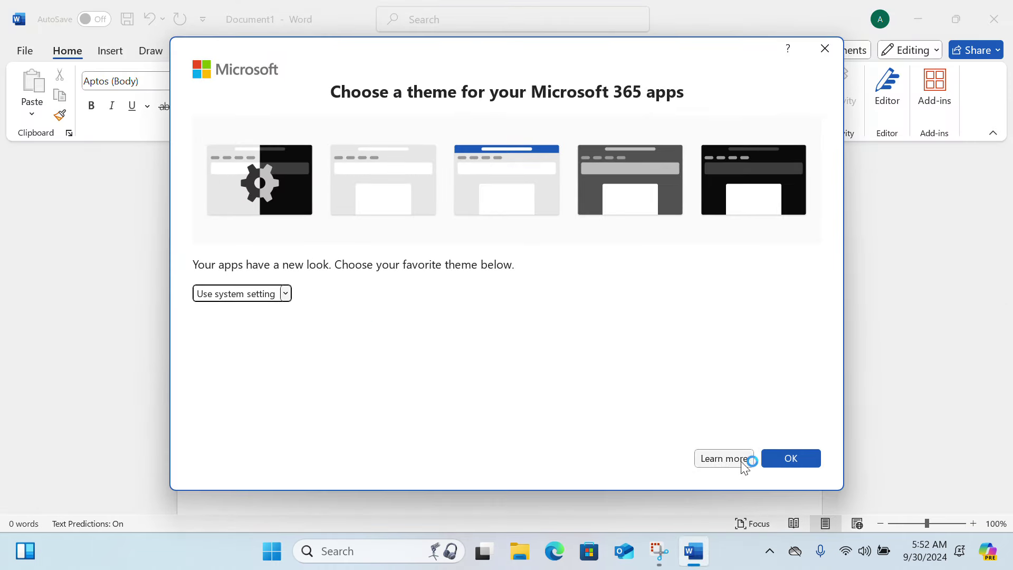
{"action": "left_click", "coordinate": [794, 458]}
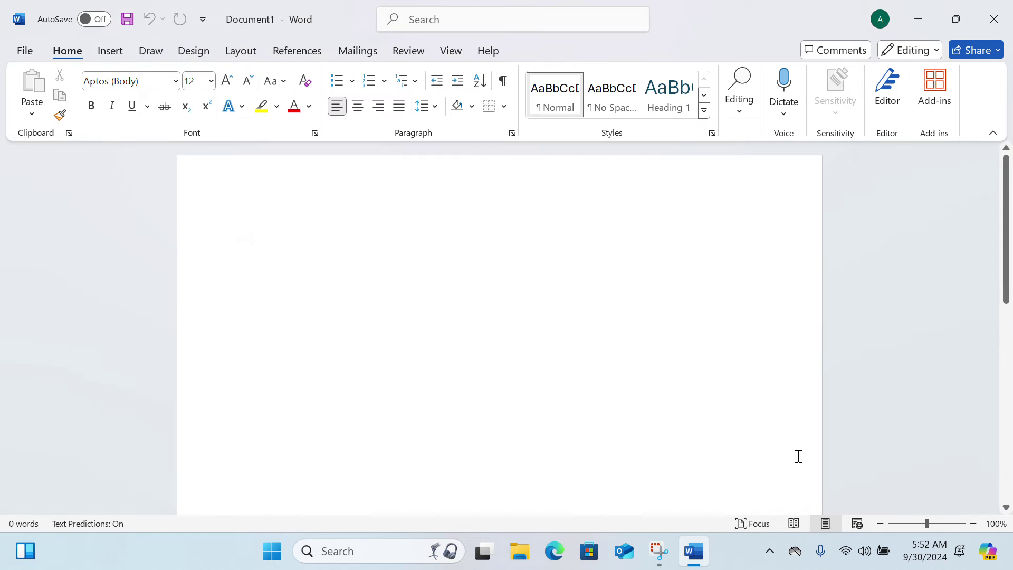